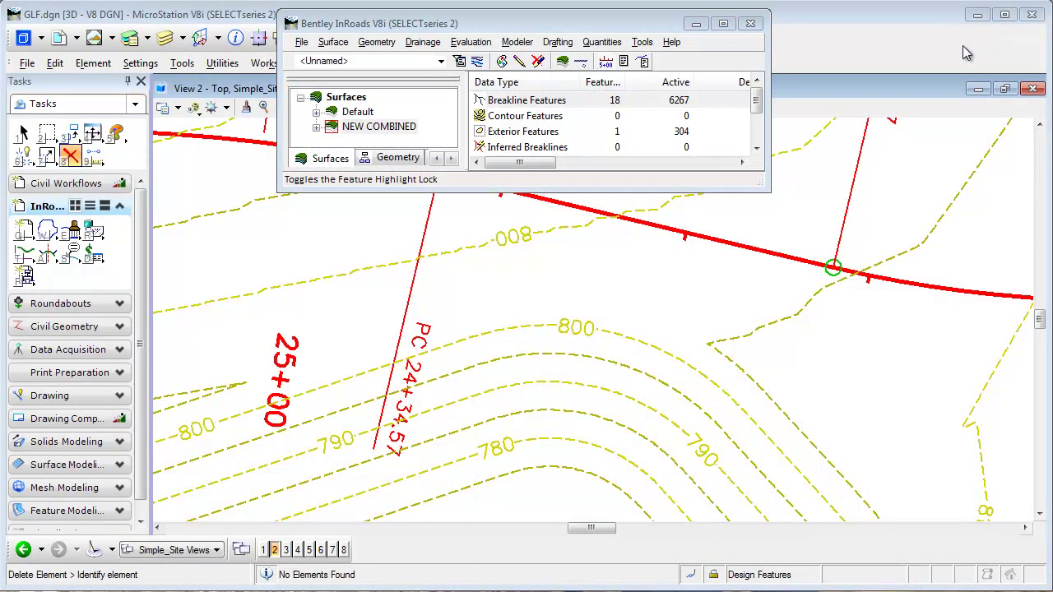
Step: Activate surface tracking from Tools > Tracking to read live northing, easting, elevation, slope, station and offset
{"action": "left_click", "coordinate": [642, 42]}
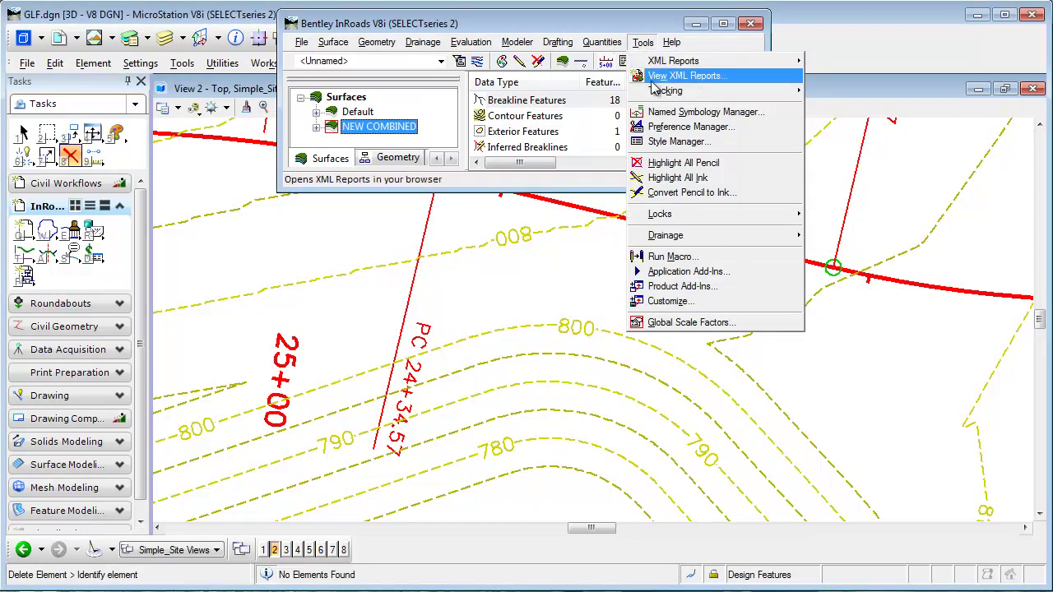
{"action": "mouse_move", "coordinate": [658, 97]}
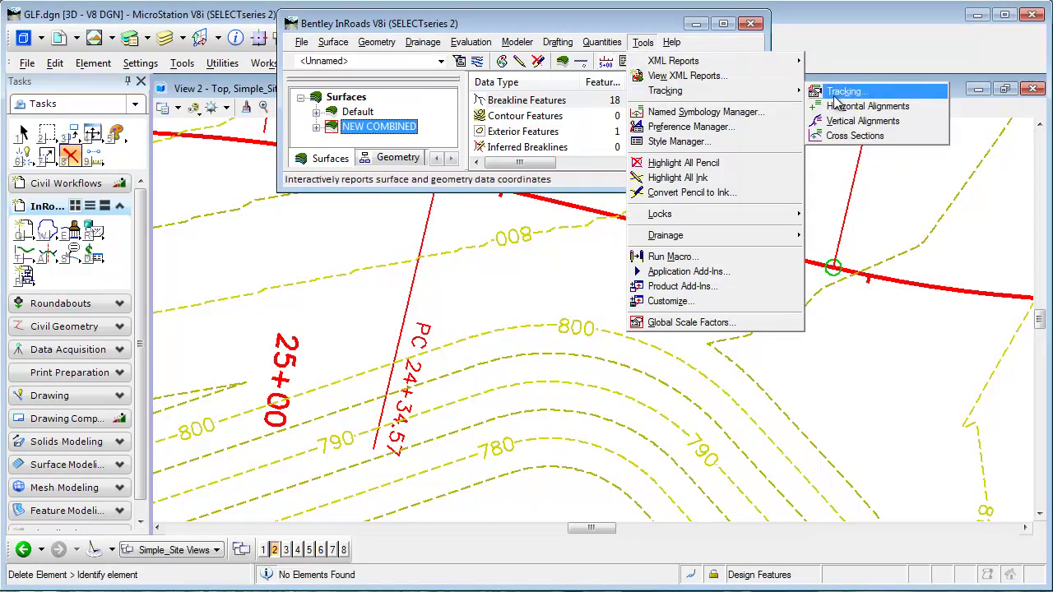
{"action": "left_click", "coordinate": [862, 94]}
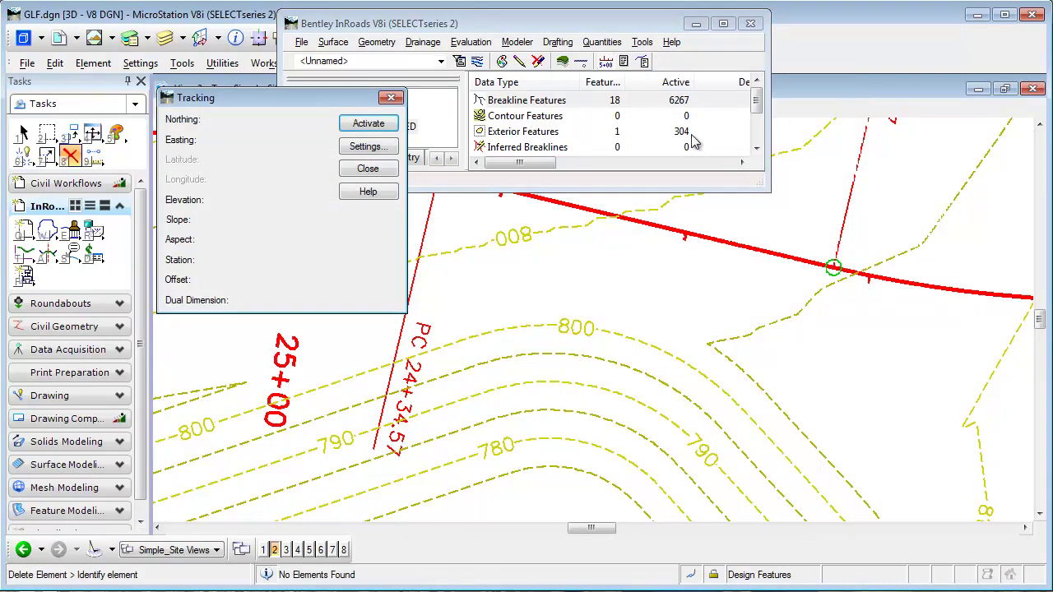
{"action": "left_click", "coordinate": [371, 125]}
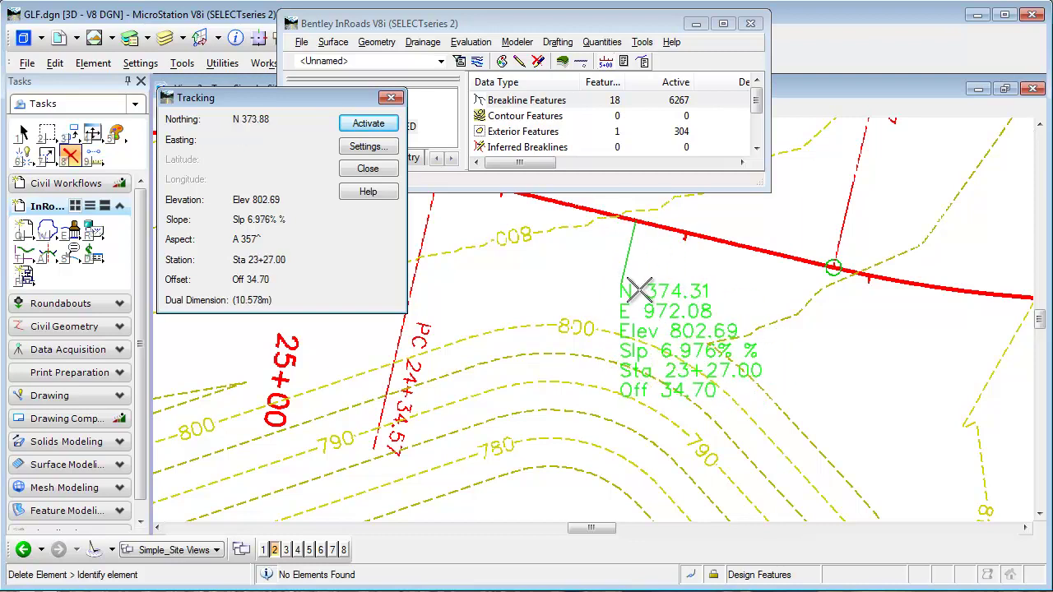
Step: Move the Tracking dialog aside and place a label by the 800 contour (Elev 803.25, Slp 9.426%)
{"action": "left_click_drag", "start_coordinate": [292, 102], "coordinate": [278, 224]}
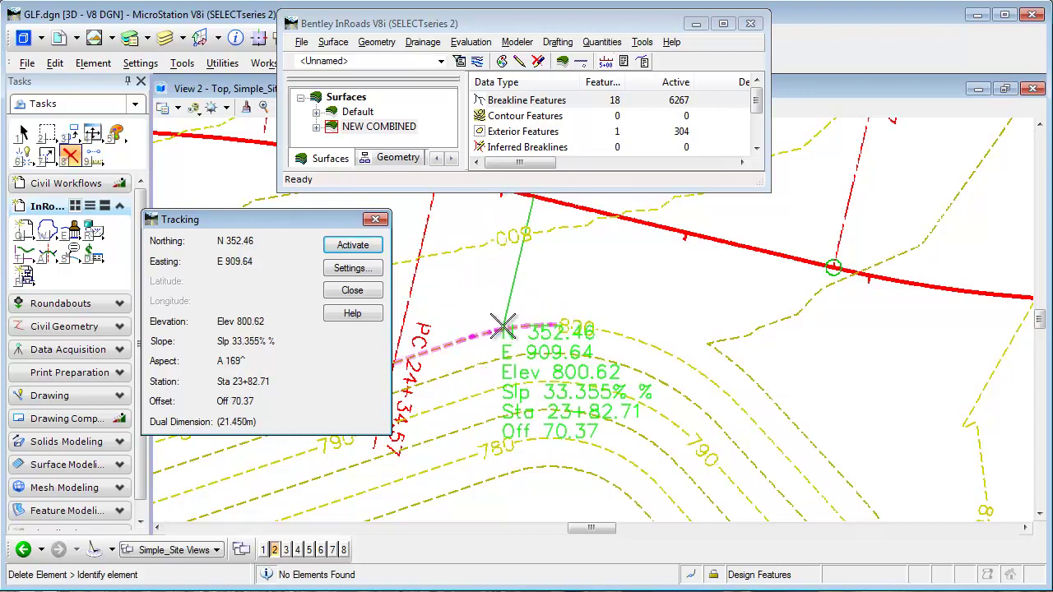
{"action": "left_click", "coordinate": [475, 319]}
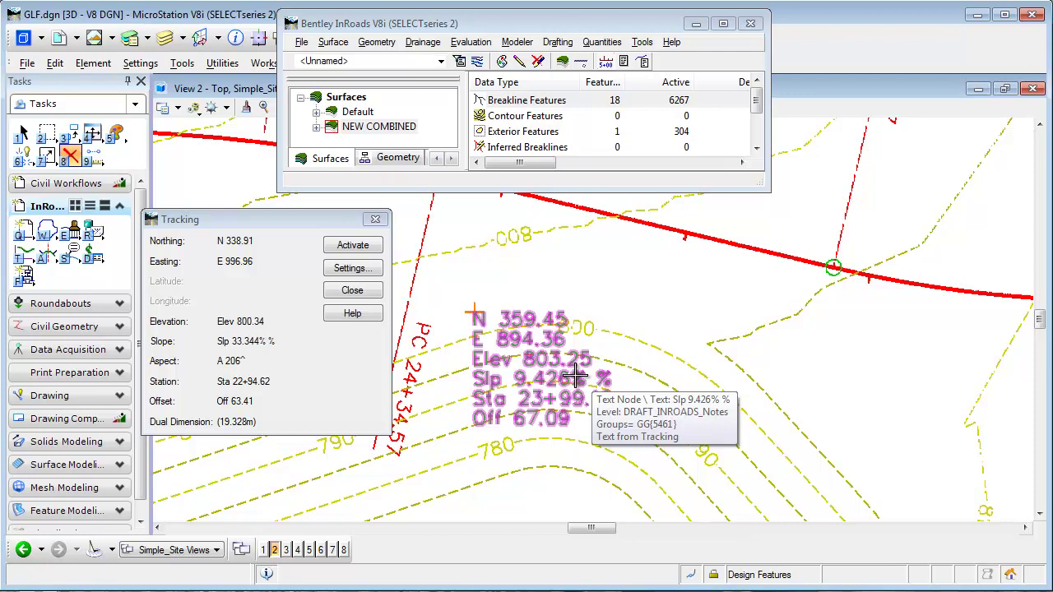
Step: In tracking Settings, uncheck Northing, Easting, Elevation, Slope and Aspect so only station and offset remain
{"action": "left_click", "coordinate": [363, 276]}
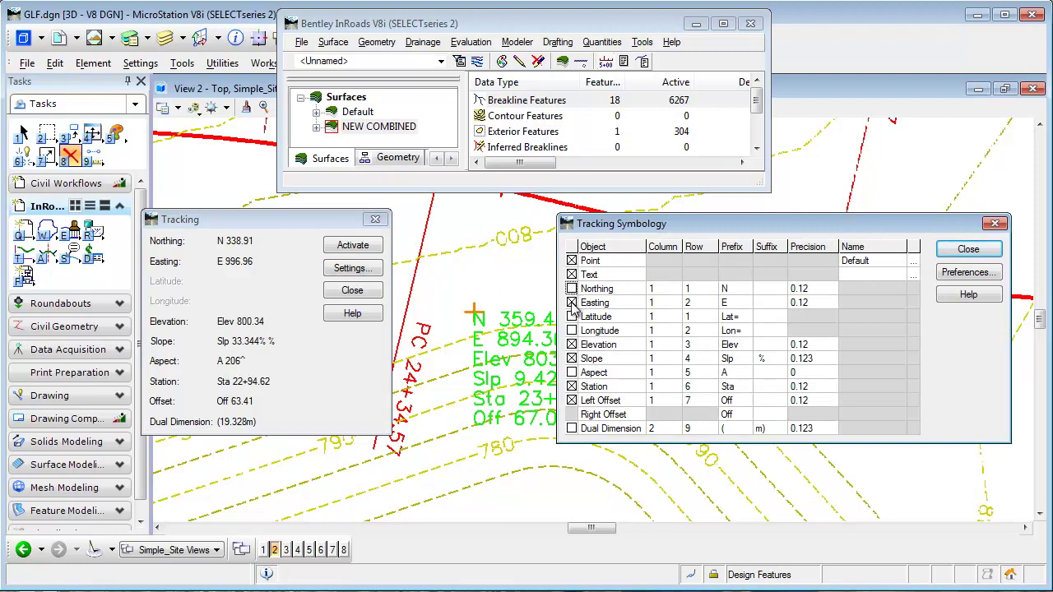
{"action": "left_click", "coordinate": [572, 346]}
{"action": "key", "text": "Tab"}
Step: Review the tracking label text symbology and keep the Plus Sign point symbol
{"action": "left_click", "coordinate": [913, 276]}
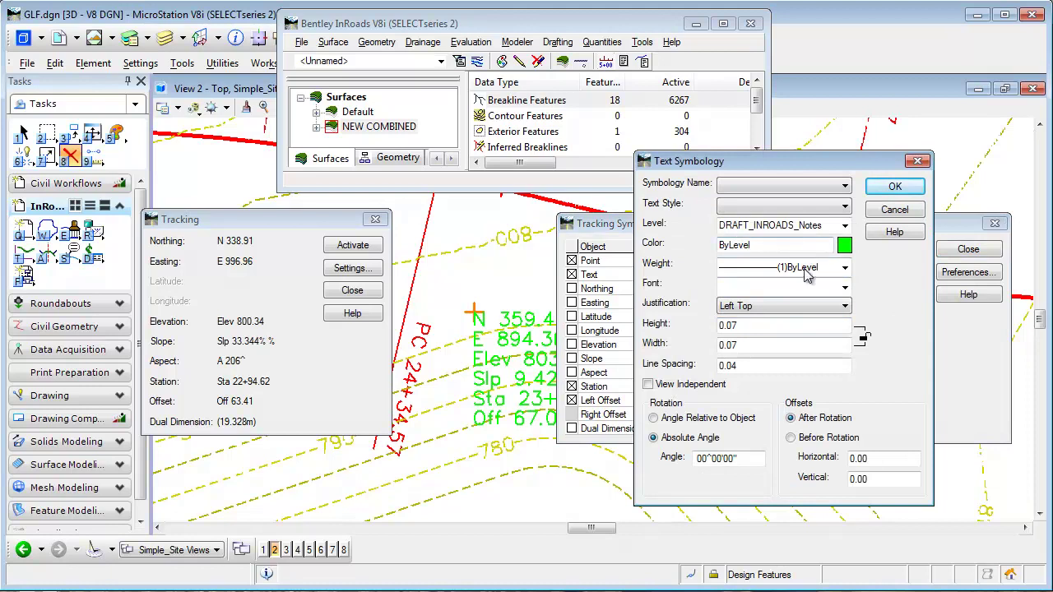
{"action": "left_click", "coordinate": [895, 188]}
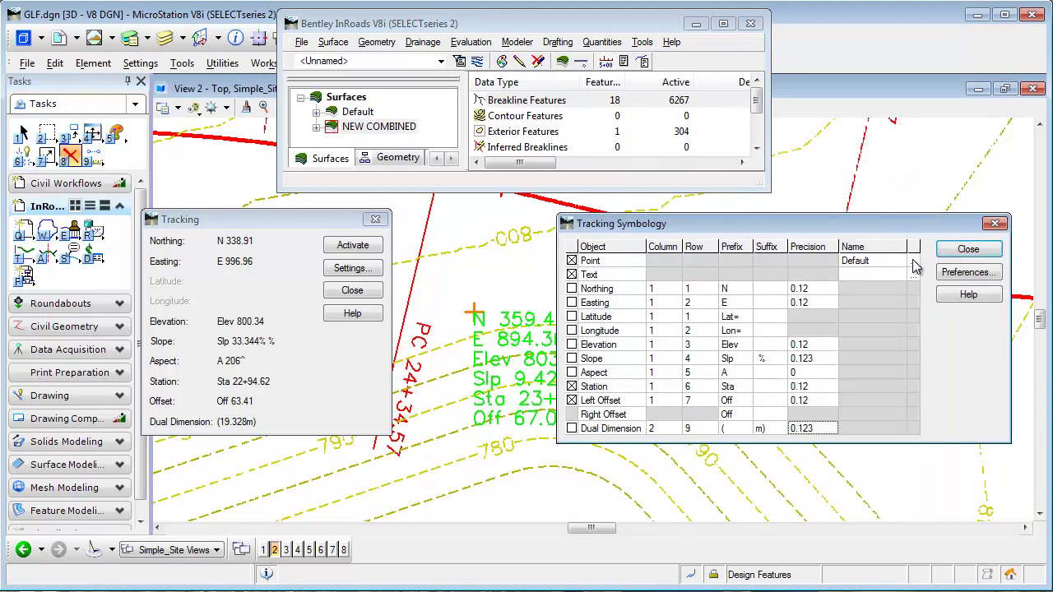
{"action": "left_click", "coordinate": [913, 262]}
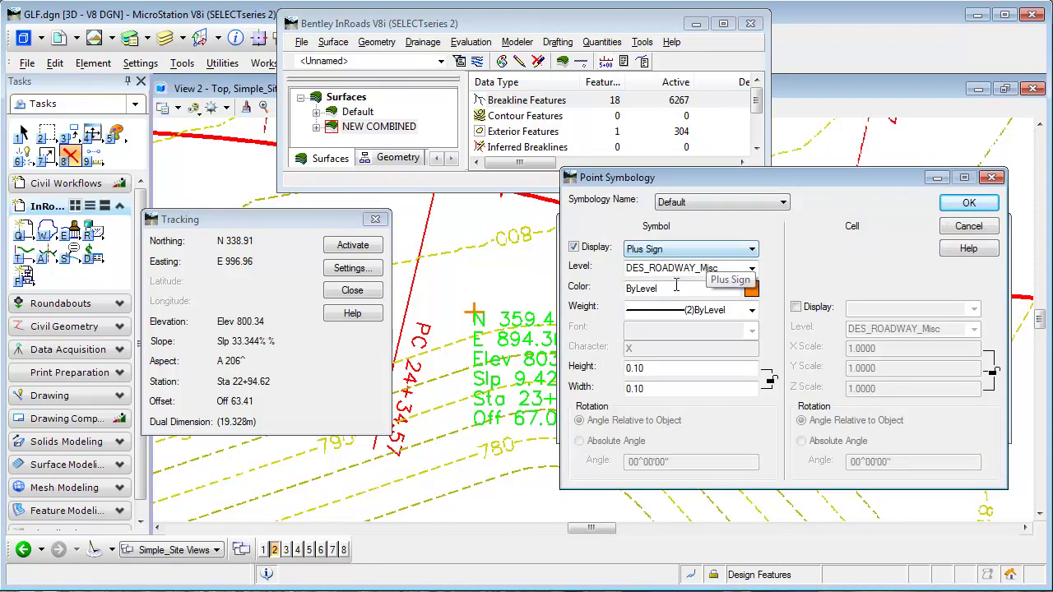
{"action": "left_click", "coordinate": [969, 203]}
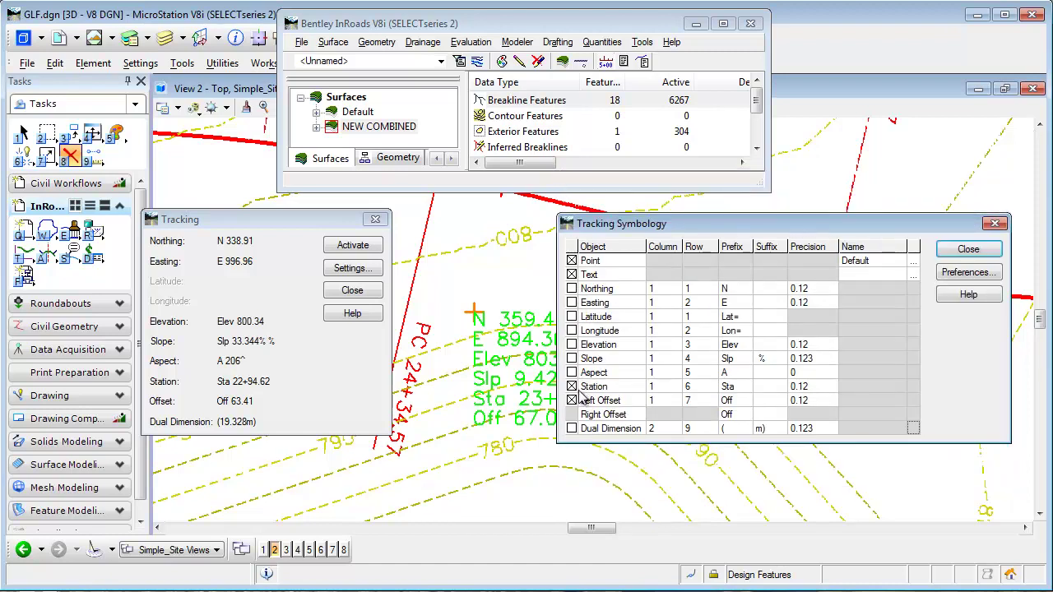
Step: Reactivate tracking and place a station/offset label near the alignment: Sta 23+12.15, Off 42.42
{"action": "left_click", "coordinate": [968, 249]}
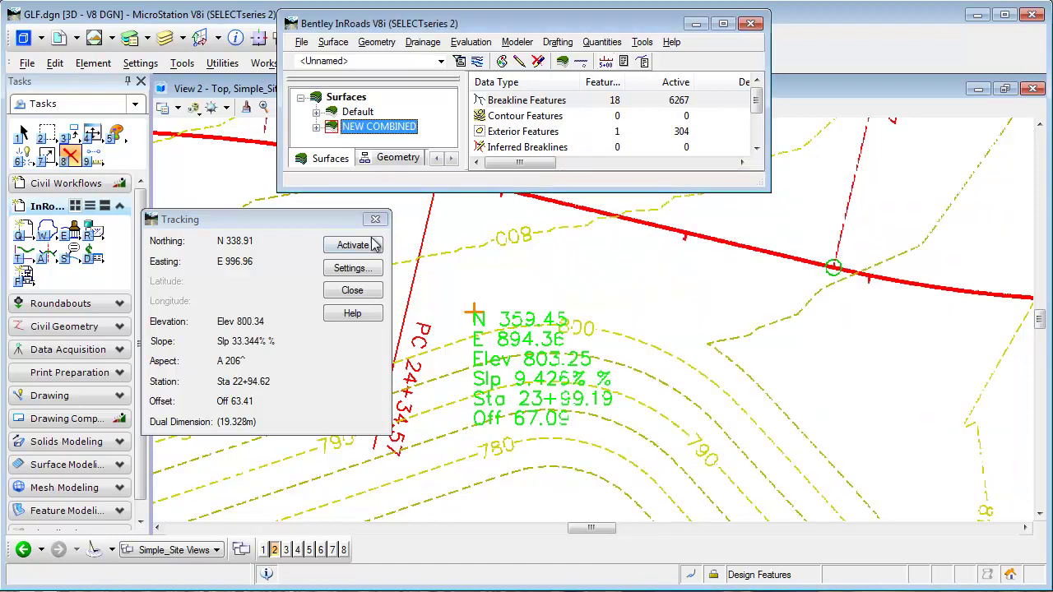
{"action": "left_click", "coordinate": [363, 253]}
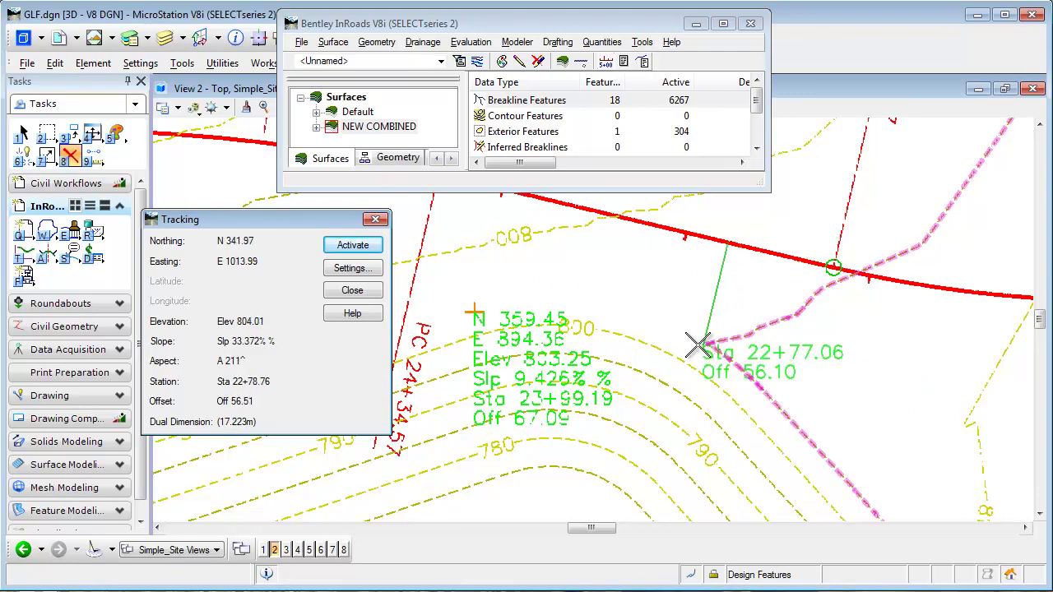
{"action": "left_click", "coordinate": [644, 306]}
{"action": "right_click", "coordinate": [799, 376]}
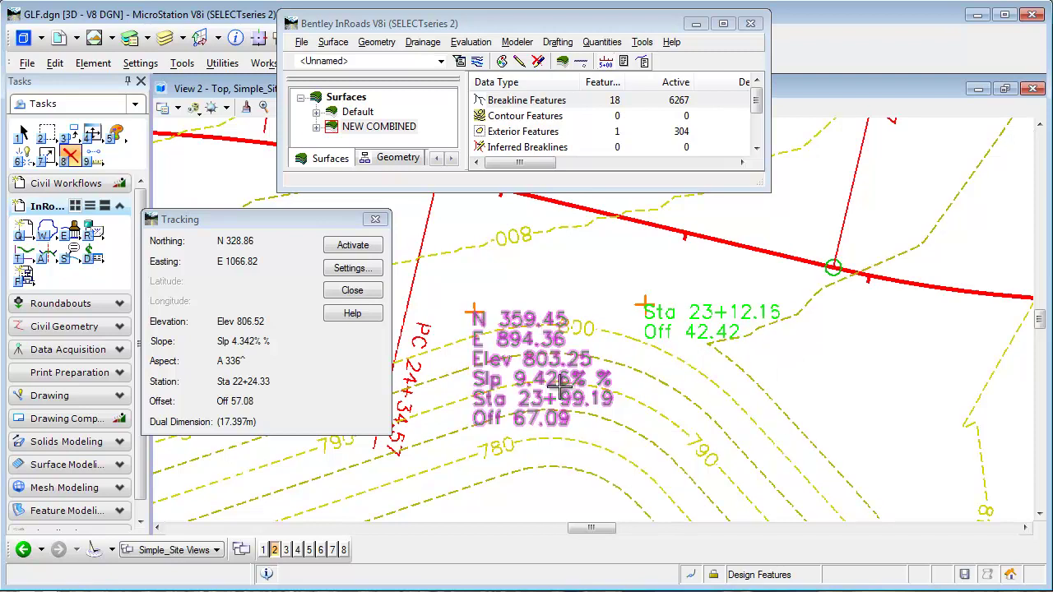
Step: Close surface tracking and track the red horizontal alignment, reading e.g. Station 22+28.80, grade -5.16%
{"action": "left_click", "coordinate": [375, 218]}
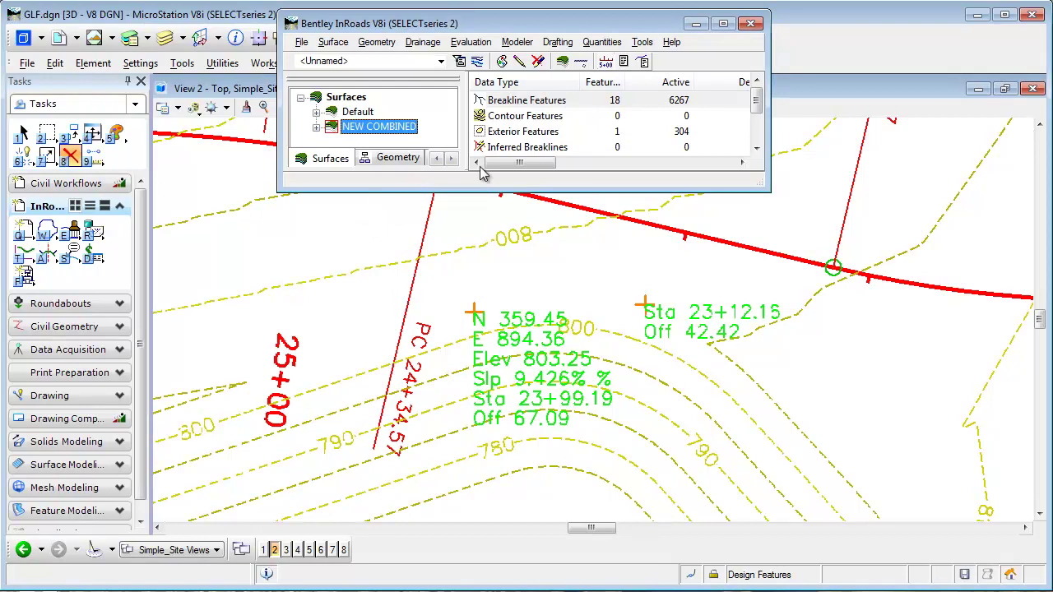
{"action": "left_click", "coordinate": [641, 43]}
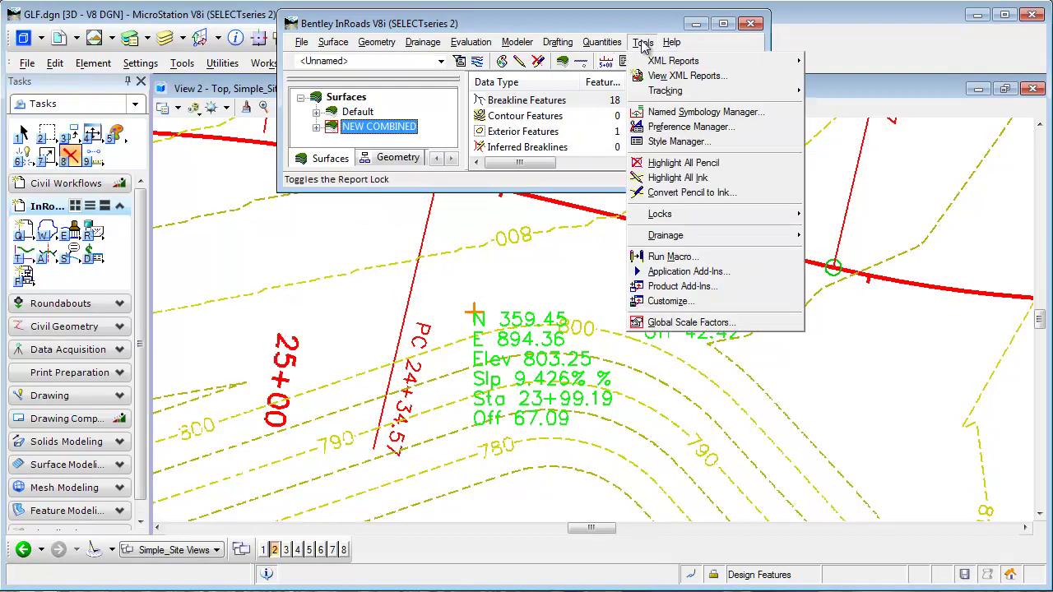
{"action": "mouse_move", "coordinate": [668, 95]}
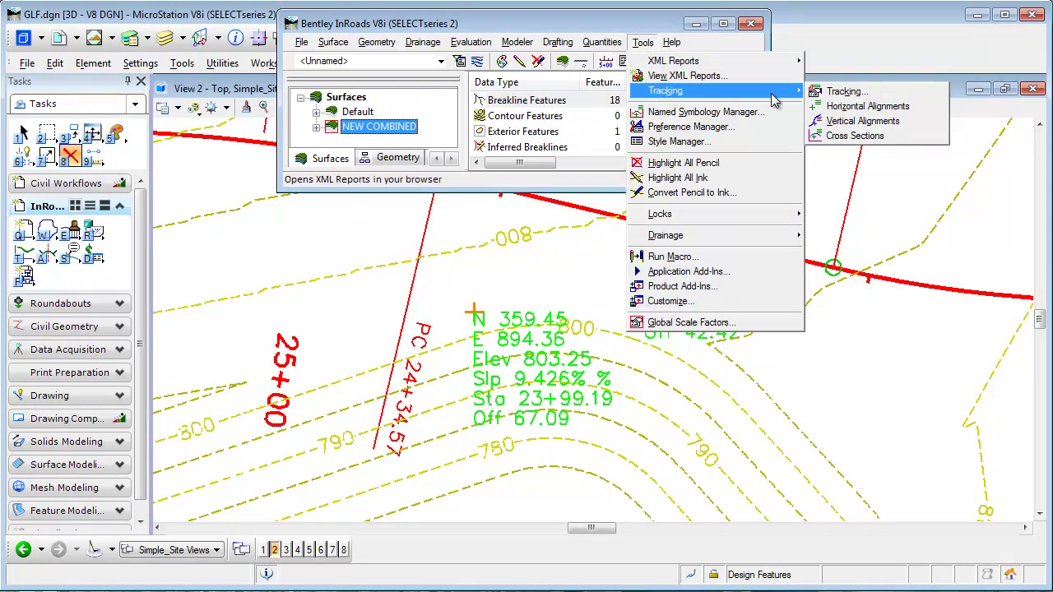
{"action": "left_click", "coordinate": [850, 113]}
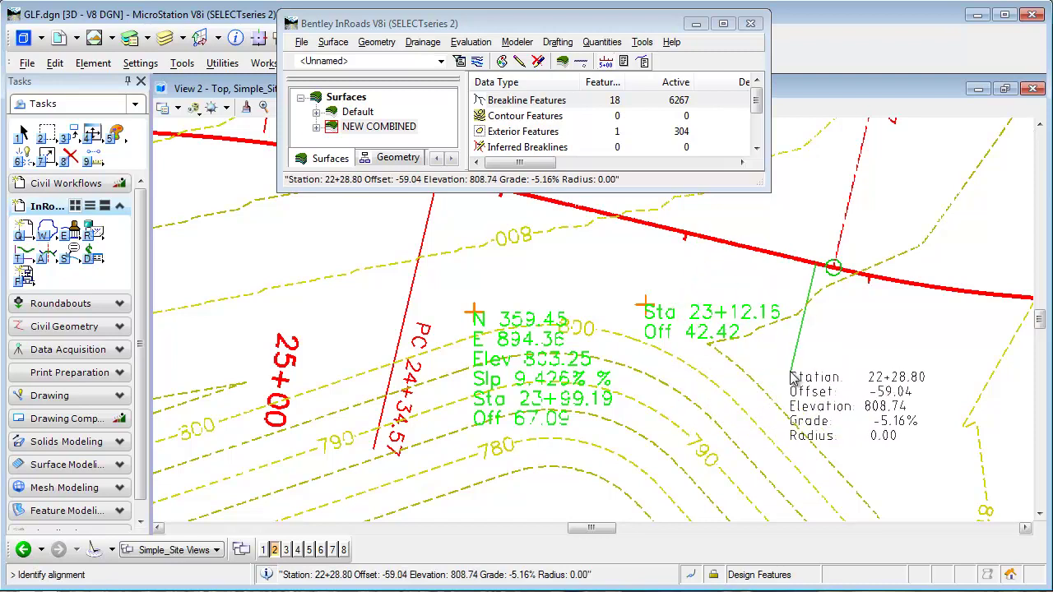
Step: In the enlarged Geometry tree, expand Acces Alternate A and activate Vert Option A
{"action": "left_click", "coordinate": [397, 158]}
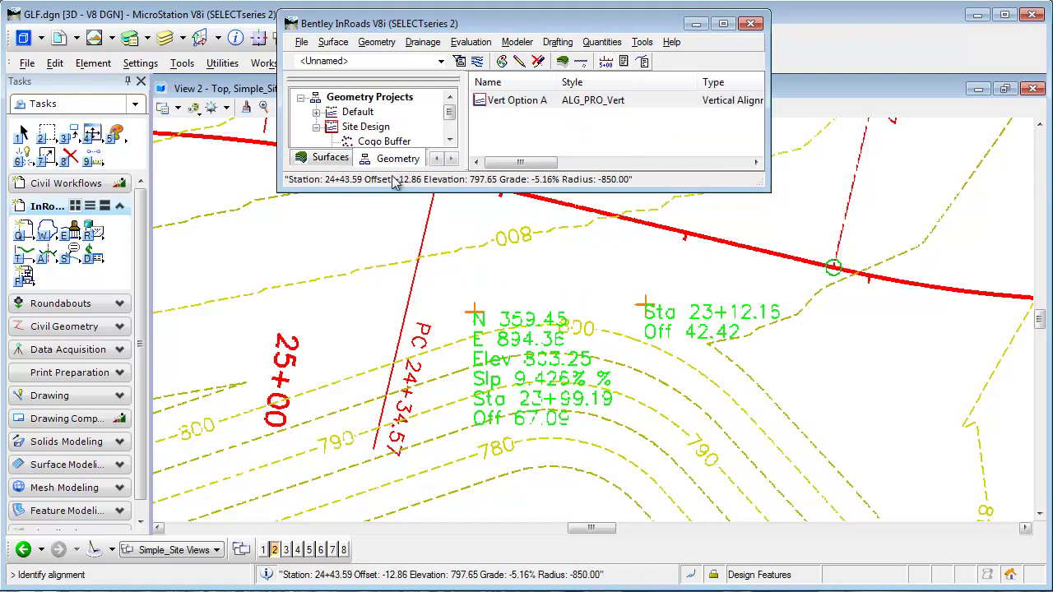
{"action": "left_click_drag", "start_coordinate": [389, 187], "coordinate": [389, 272]}
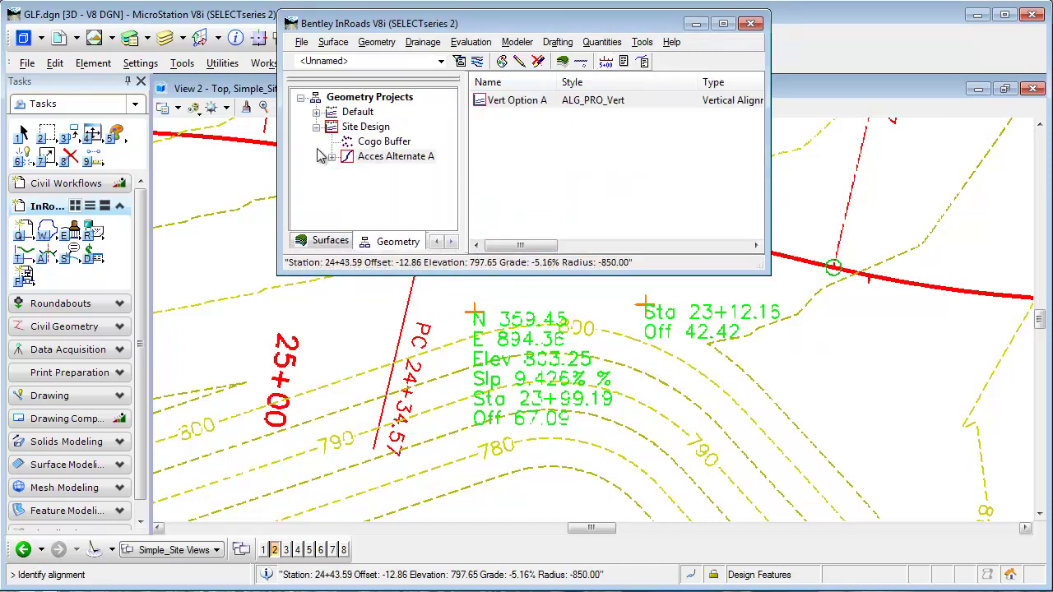
{"action": "left_click", "coordinate": [332, 158]}
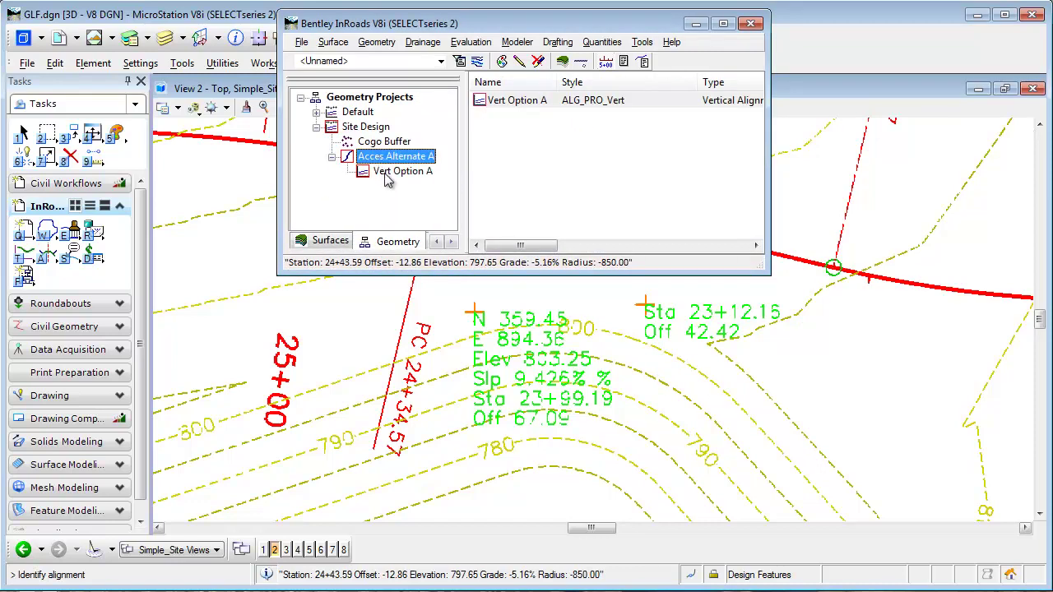
{"action": "left_click", "coordinate": [402, 171]}
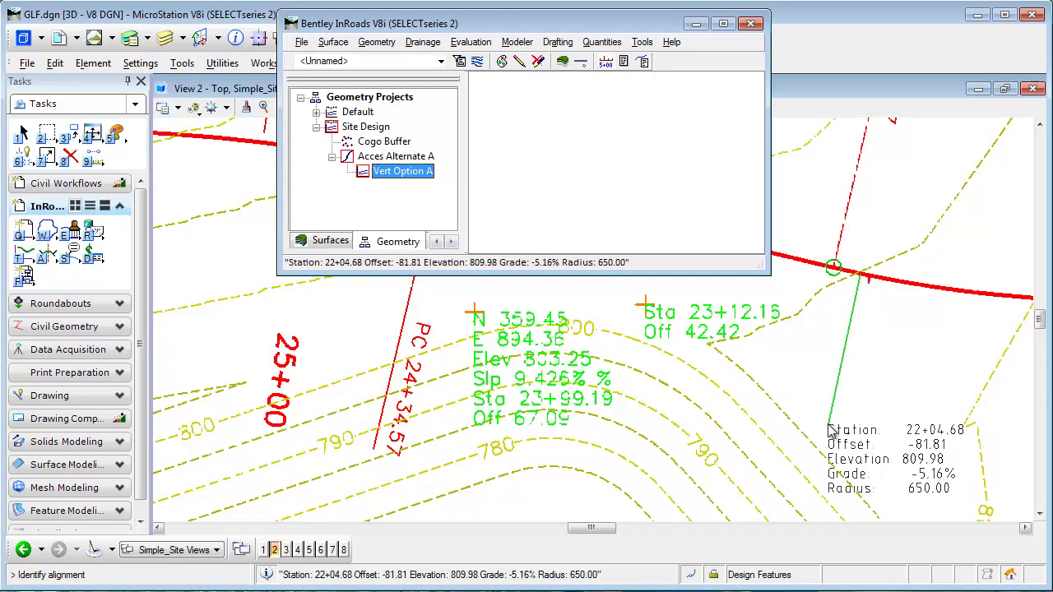
{"action": "scroll", "coordinate": [820, 422], "scroll_direction": "down", "scroll_amount": 2}
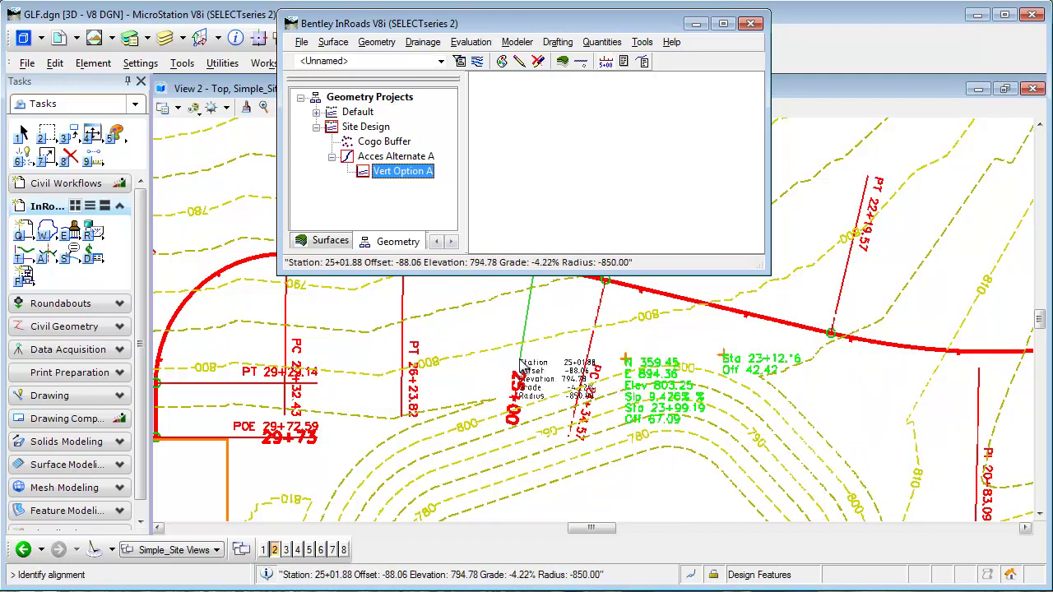
{"action": "scroll", "coordinate": [839, 392], "scroll_direction": "up", "scroll_amount": 4}
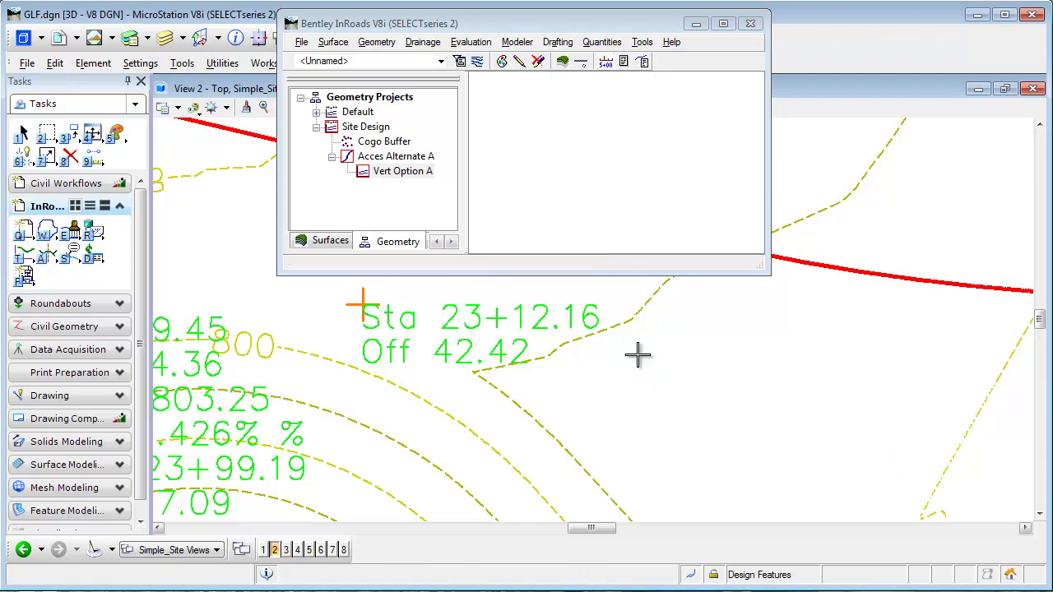
Step: Zoom into the access road profile and pan to centre the VPI
{"action": "scroll", "coordinate": [639, 354], "scroll_direction": "down", "scroll_amount": 5}
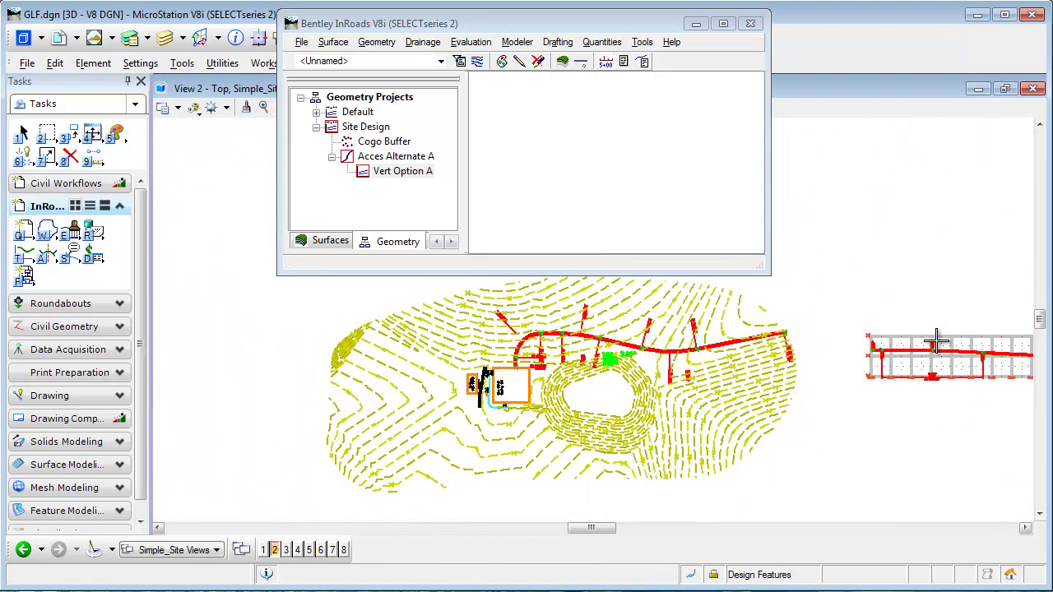
{"action": "scroll", "coordinate": [950, 348], "scroll_direction": "up", "scroll_amount": 4}
{"action": "scroll", "coordinate": [872, 370], "scroll_direction": "up", "scroll_amount": 1}
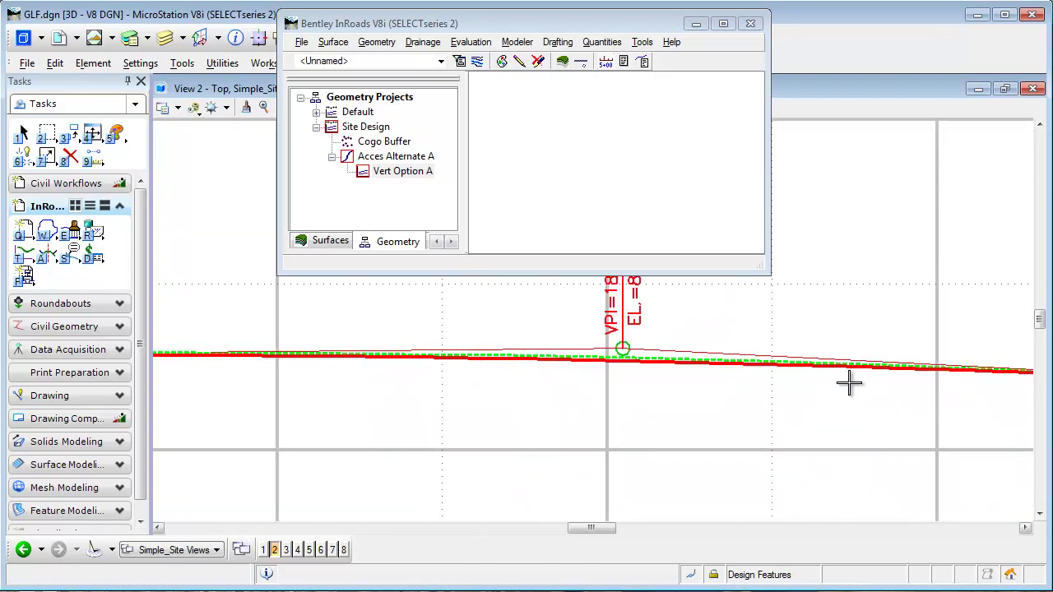
{"action": "scroll", "coordinate": [829, 376], "scroll_direction": "down", "scroll_amount": 1}
{"action": "middle_click_drag", "start_coordinate": [829, 376], "coordinate": [631, 361]}
{"action": "scroll", "coordinate": [633, 358], "scroll_direction": "down", "scroll_amount": 1}
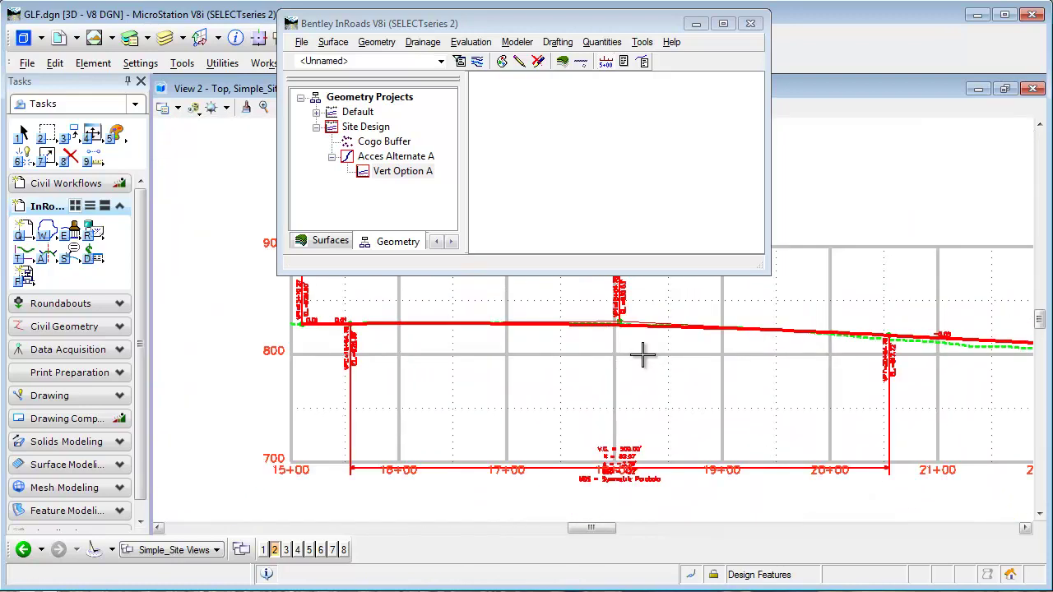
{"action": "scroll", "coordinate": [583, 320], "scroll_direction": "up", "scroll_amount": 1}
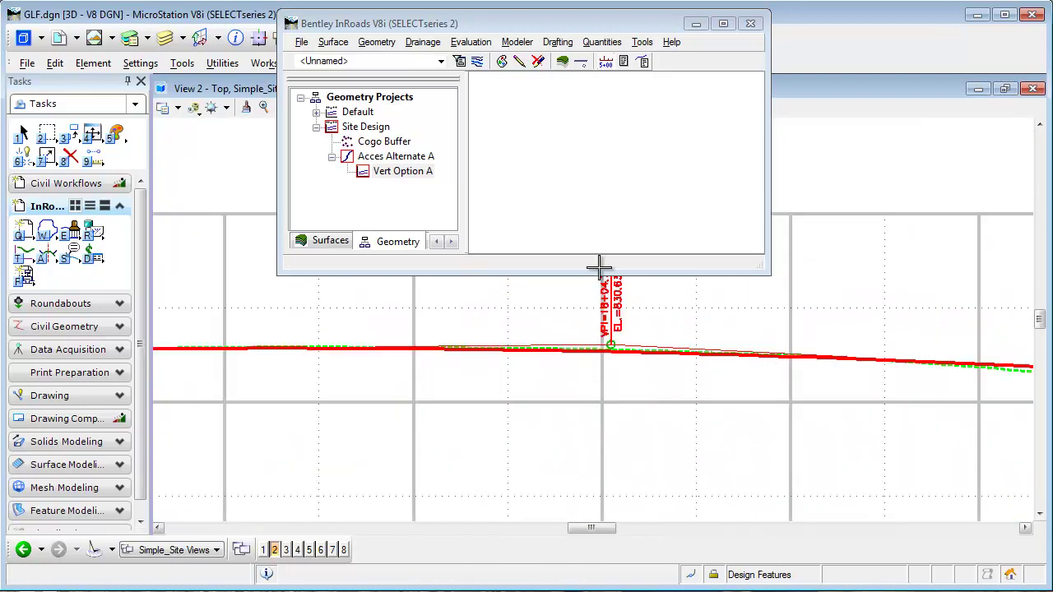
Step: Track Vert Option A along the profile, reading Station 18+15.33, elevation 826.61, grade -2.26%
{"action": "left_click", "coordinate": [642, 42]}
{"action": "mouse_move", "coordinate": [673, 93]}
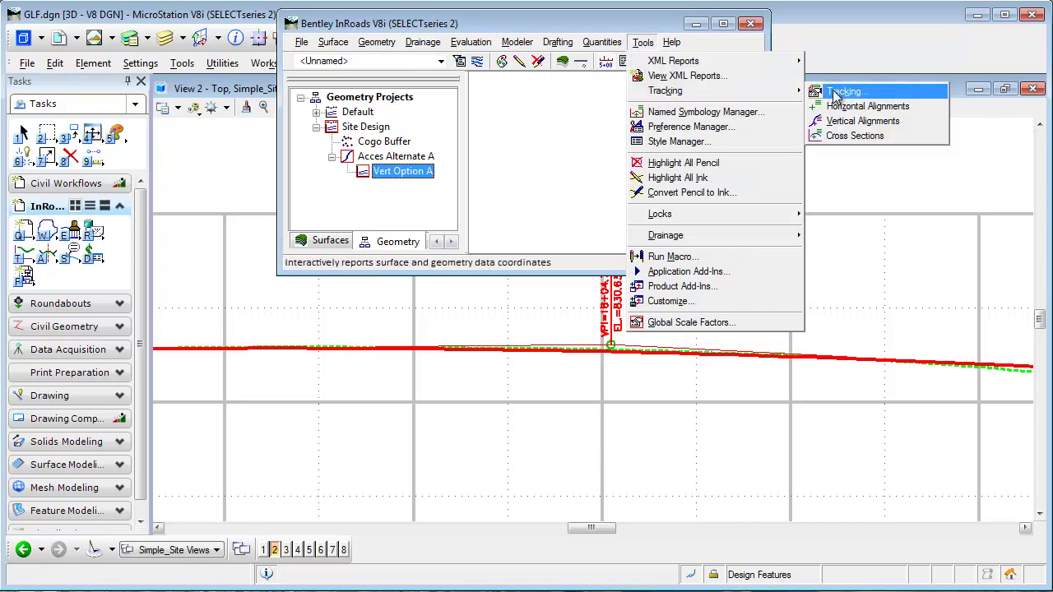
{"action": "left_click", "coordinate": [862, 122]}
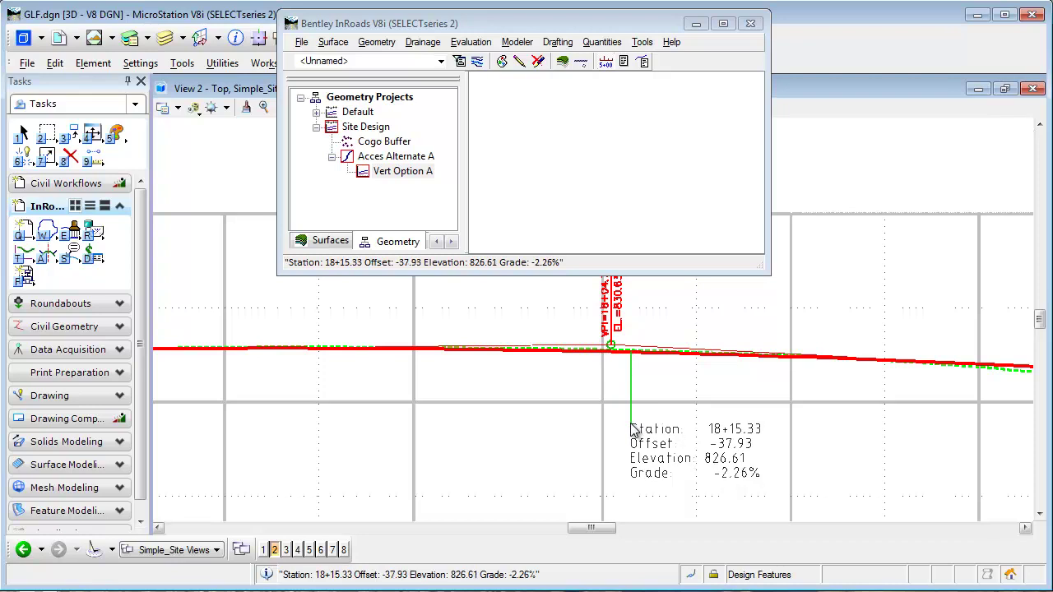
{"action": "left_click", "coordinate": [642, 43]}
{"action": "mouse_move", "coordinate": [666, 91]}
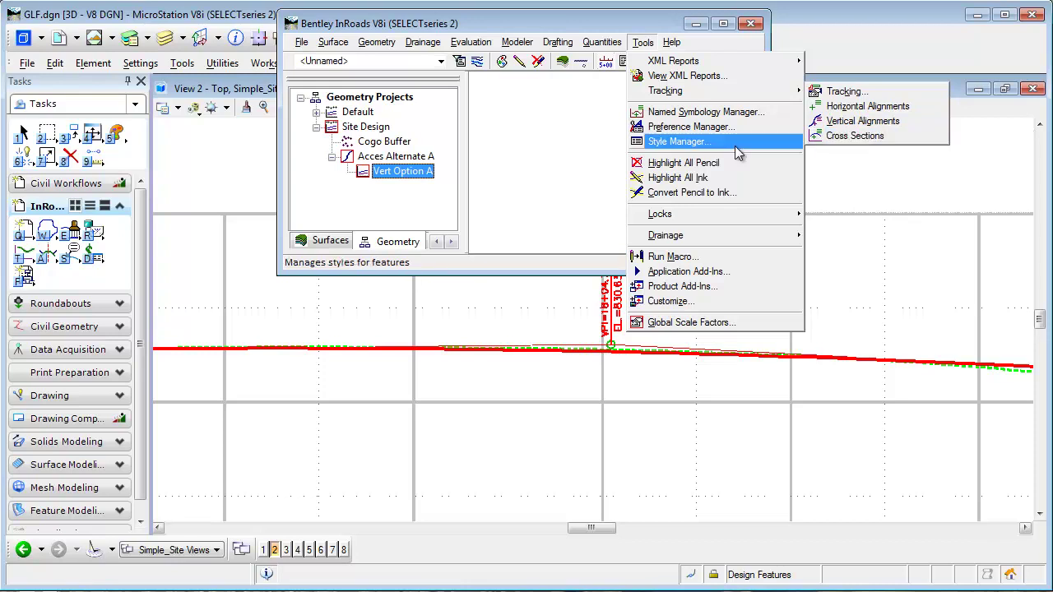
{"action": "left_click", "coordinate": [566, 30]}
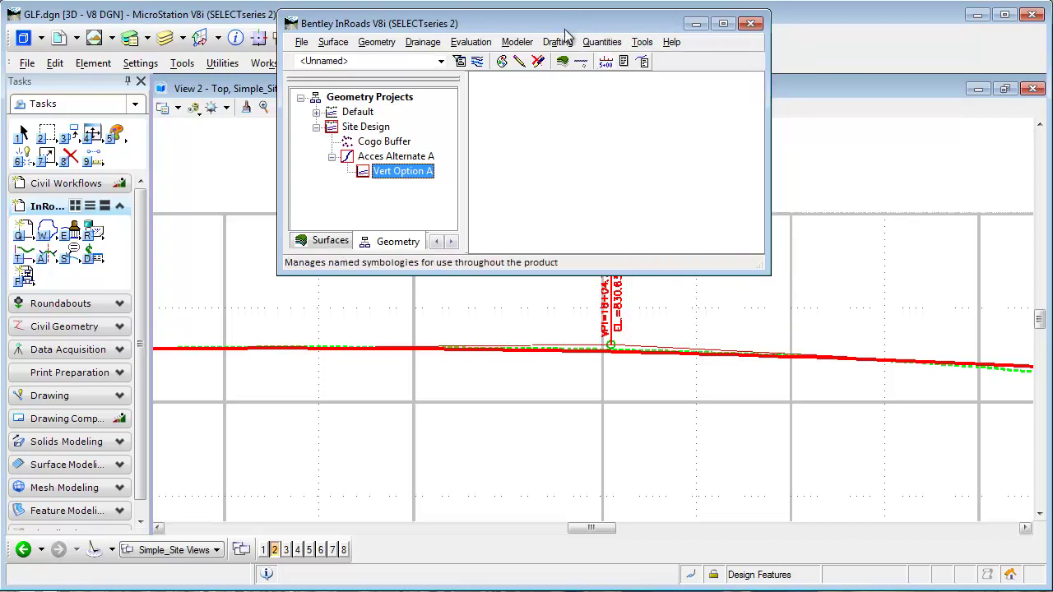